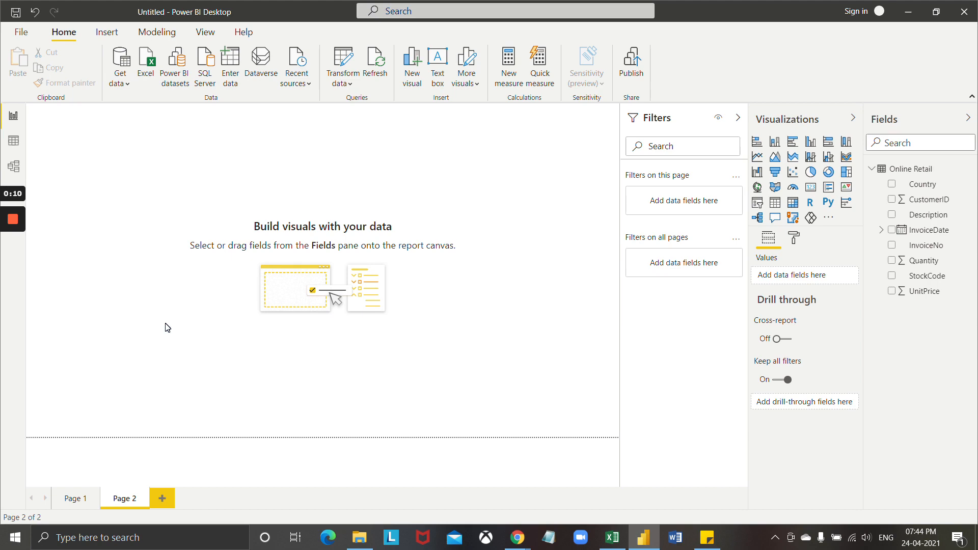
Step: Switch to the Online Retail workbook in Excel, dismiss the activation notice, and look over the InvoiceNo, StockCode, Description and Quantity columns
left_click(612, 537)
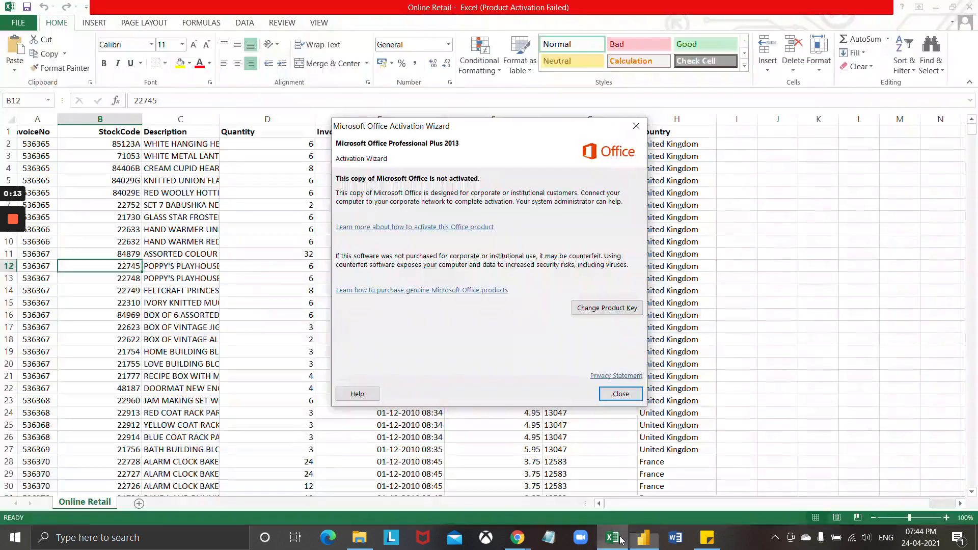
left_click(621, 394)
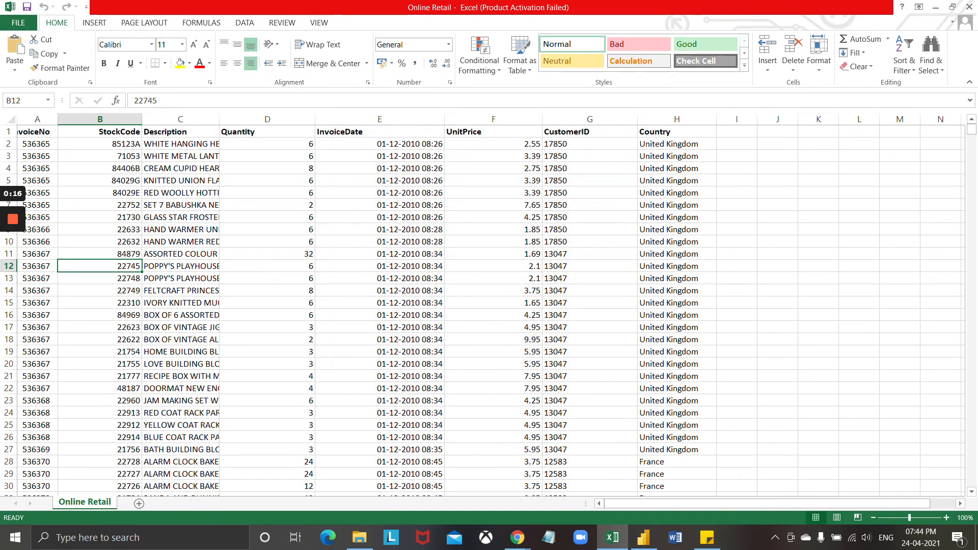
left_click(37, 132)
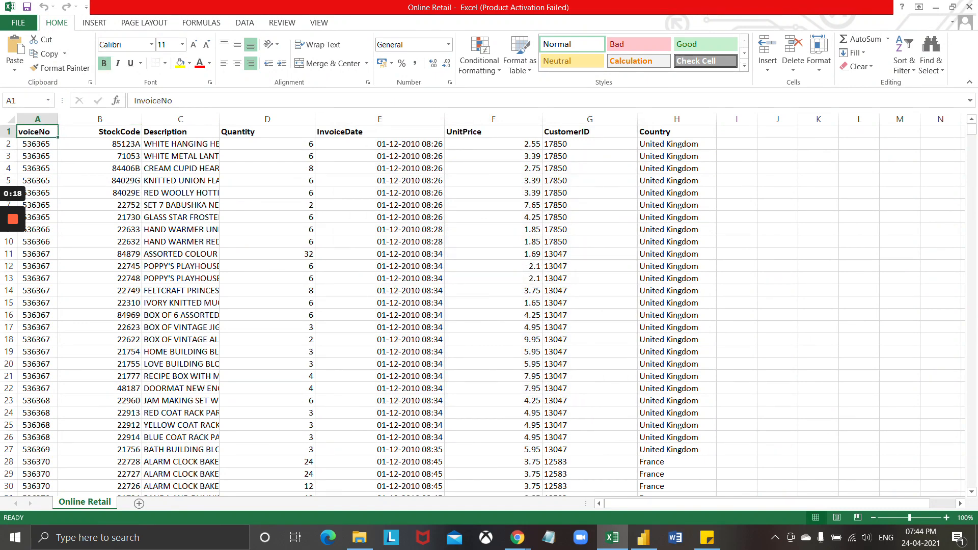
key("End")
left_click(100, 157)
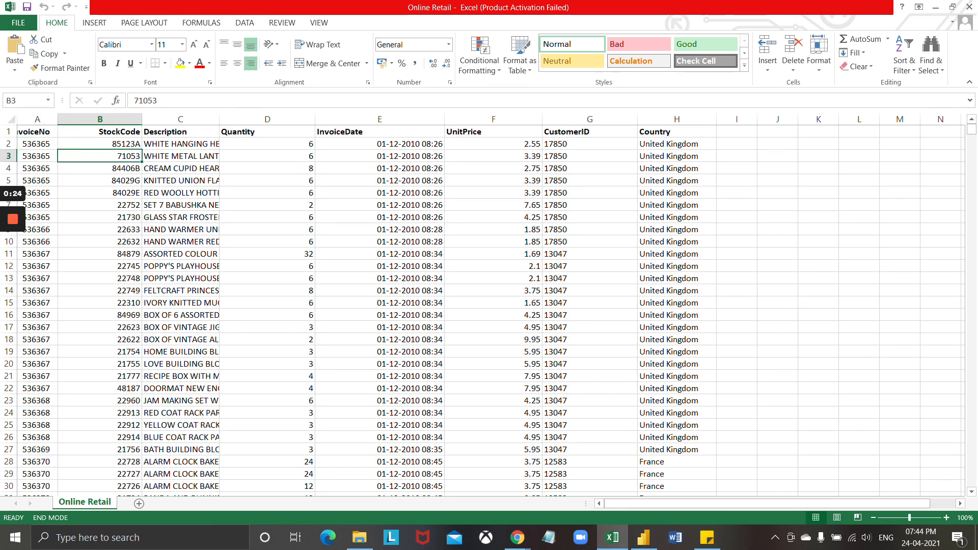
left_click(180, 156)
left_click(267, 169)
Step: Examine the date and time values in the workbook's InvoiceDate column
left_click(380, 120)
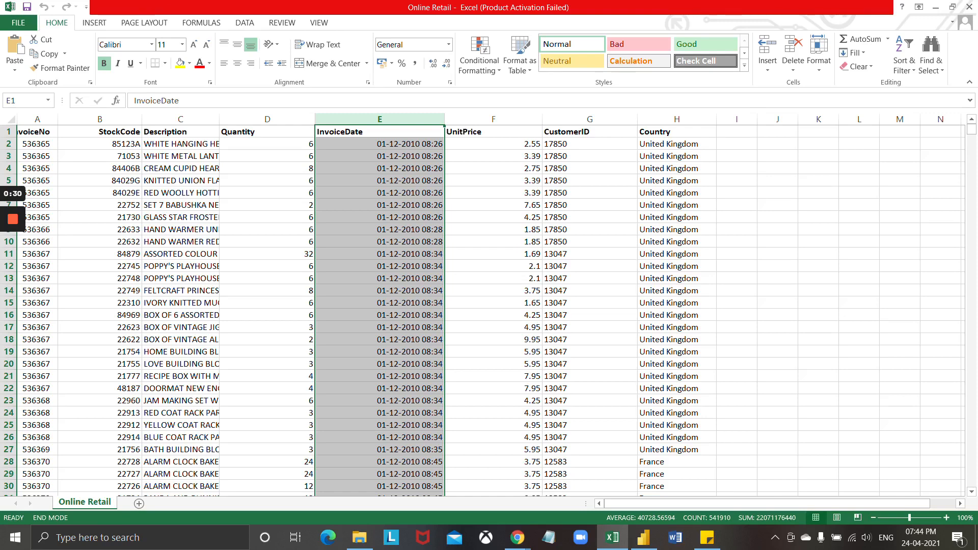
left_click(380, 157)
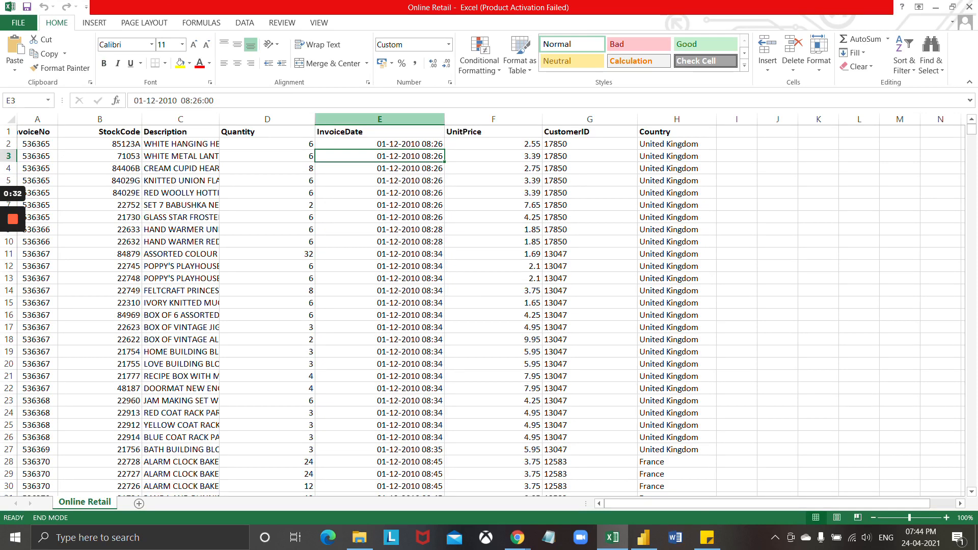
left_click(380, 119)
left_click(380, 156)
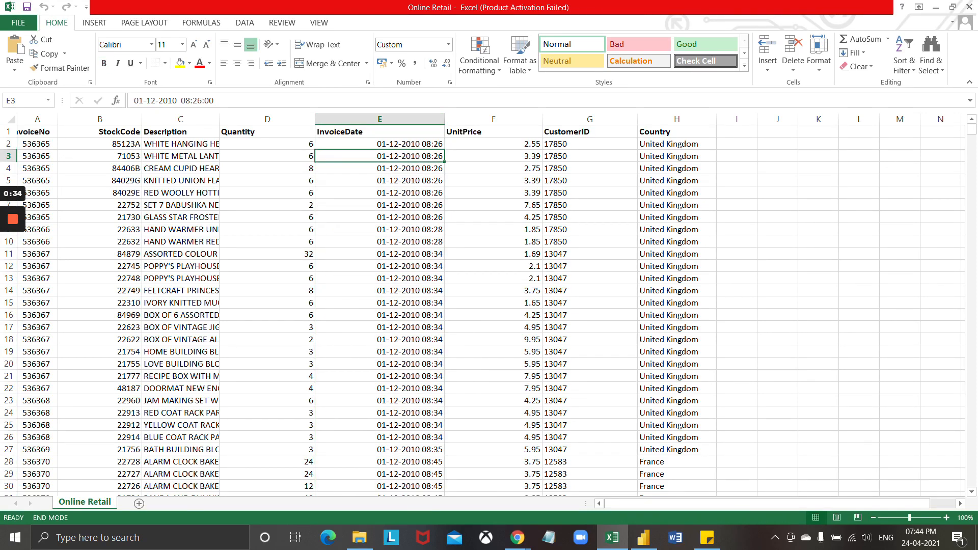
left_click(380, 169)
left_click(380, 193)
left_click(380, 169)
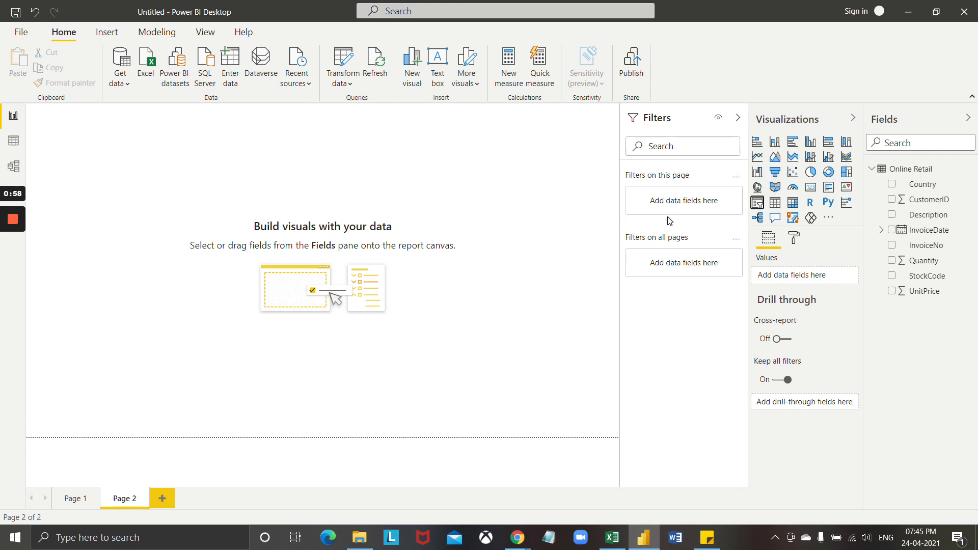
Step: Add a slicer to the upper part of the Page 2 canvas and populate it with the InvoiceDate field
left_click(757, 203)
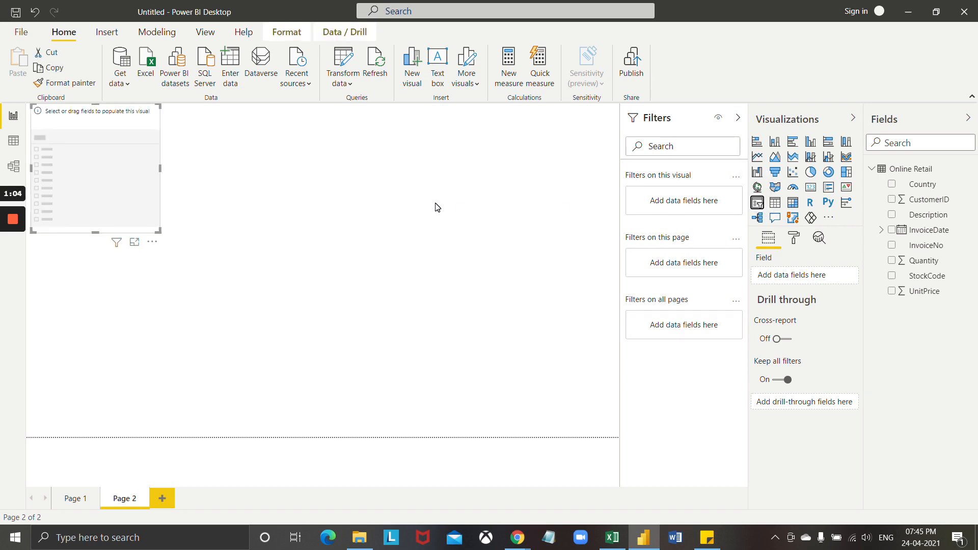
left_click_drag(73, 112, 223, 166)
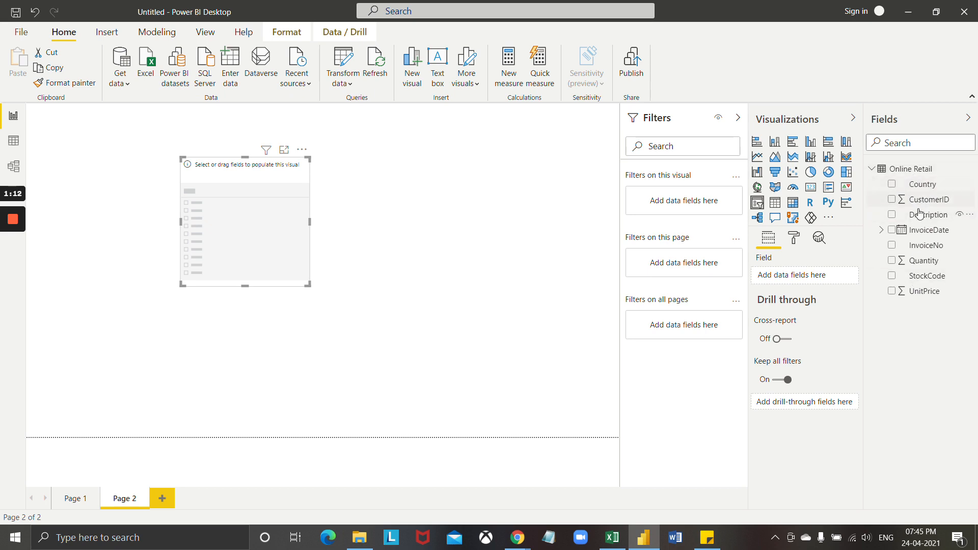
left_click(923, 236)
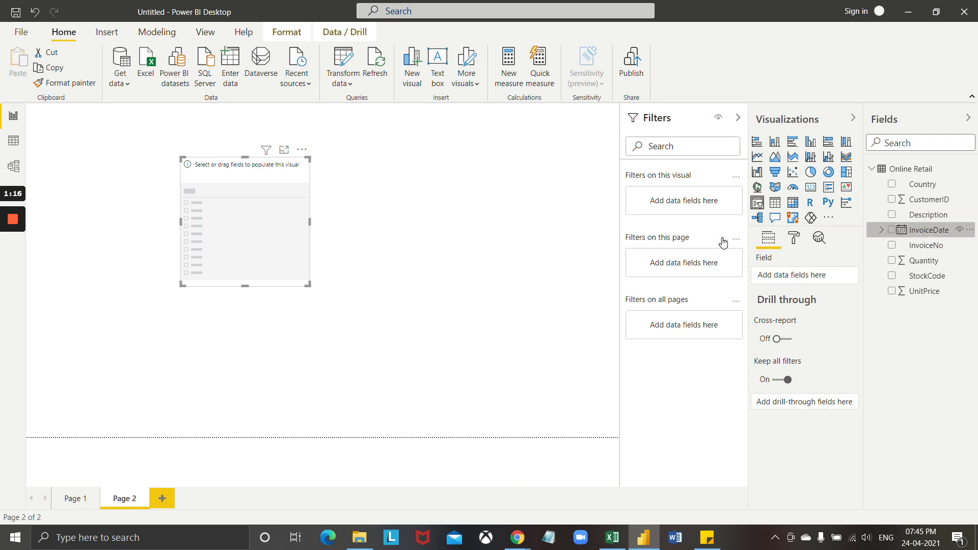
left_click_drag(487, 250, 242, 195)
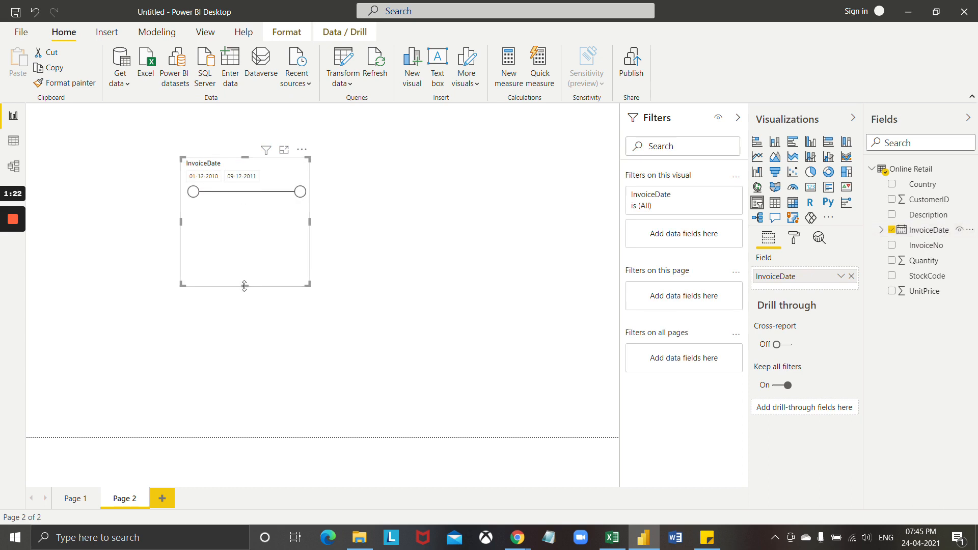
Step: Resize the InvoiceDate slicer into a wide, short box and move it to the upper-left area of the report canvas
left_click_drag(244, 285, 245, 202)
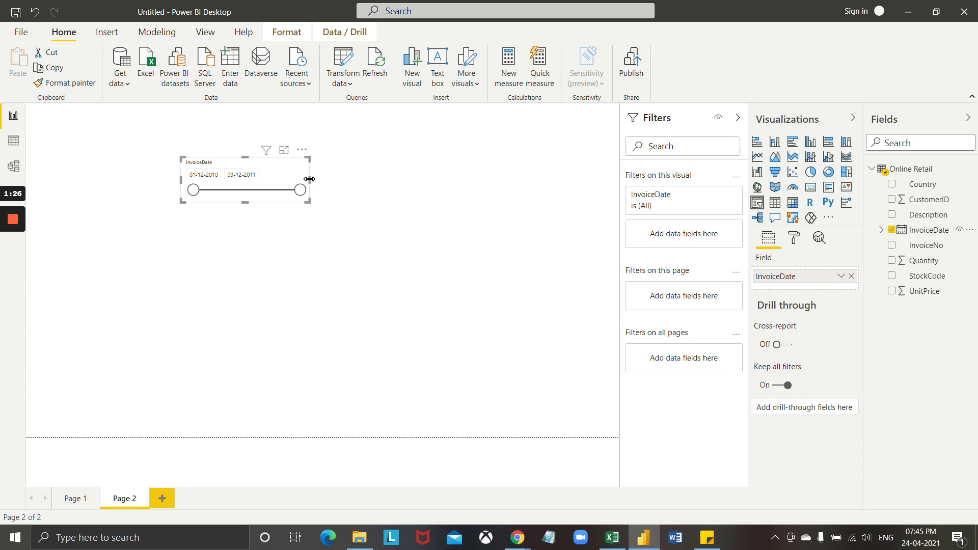
left_click_drag(309, 179, 420, 179)
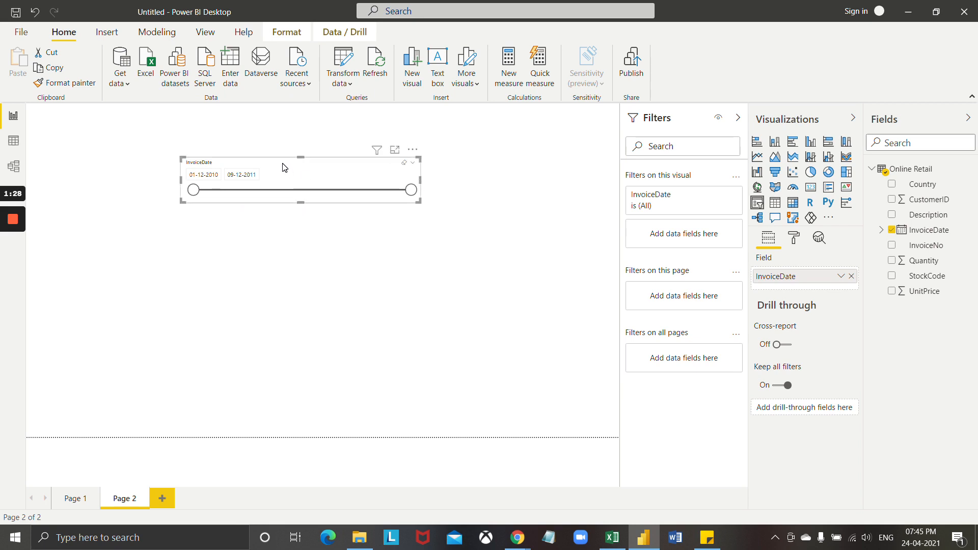
left_click_drag(284, 168, 209, 134)
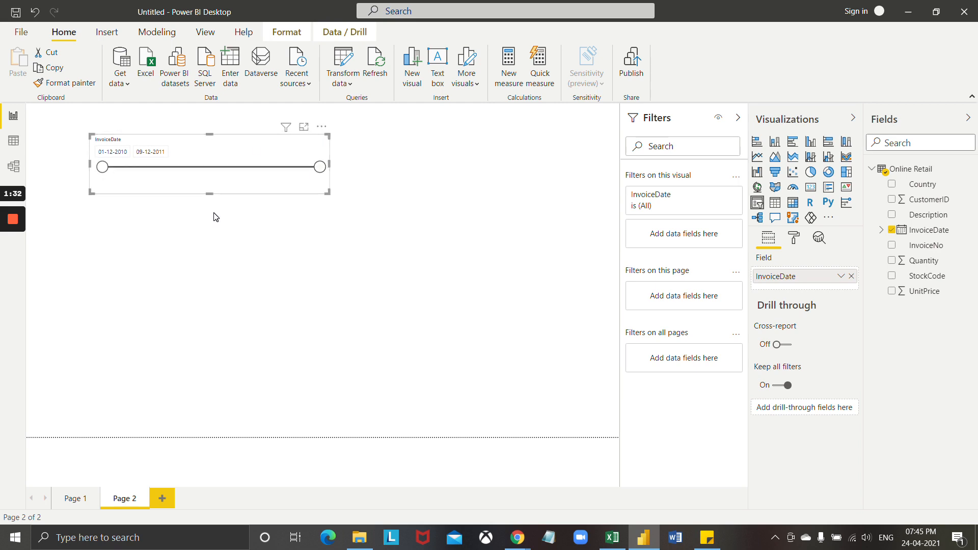
left_click_drag(209, 193, 208, 207)
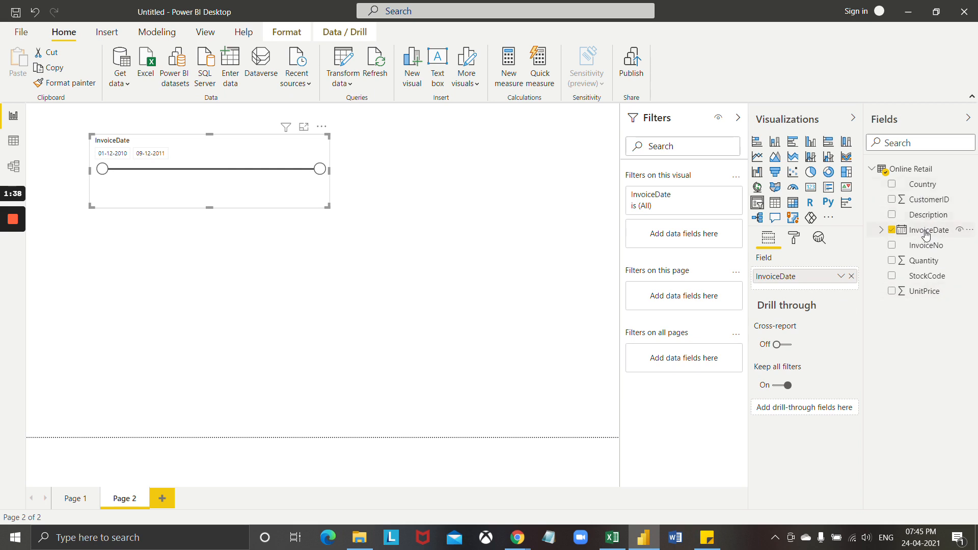
Step: Create a column chart of Quantity by Country, then position and enlarge it beneath the InvoiceDate slicer
left_click_drag(927, 264, 465, 328)
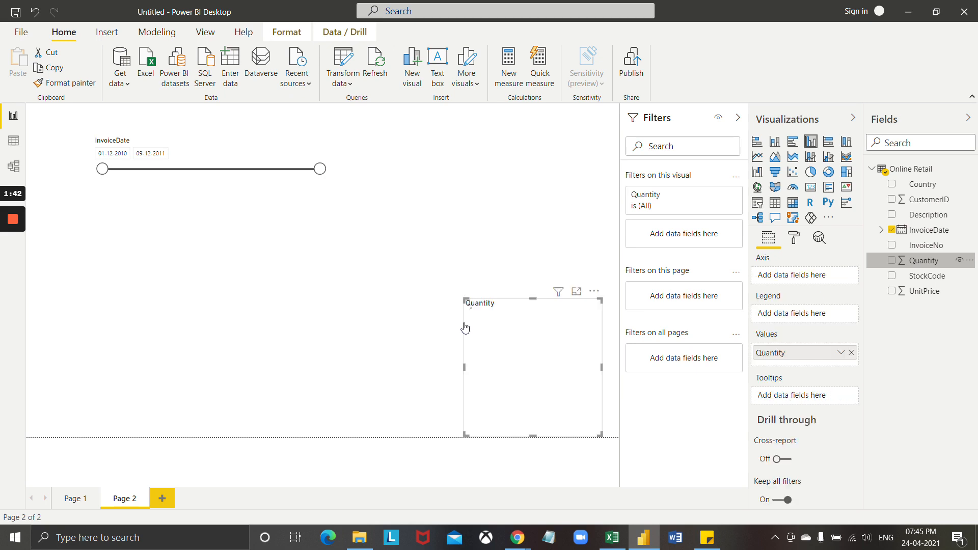
left_click_drag(907, 190, 498, 351)
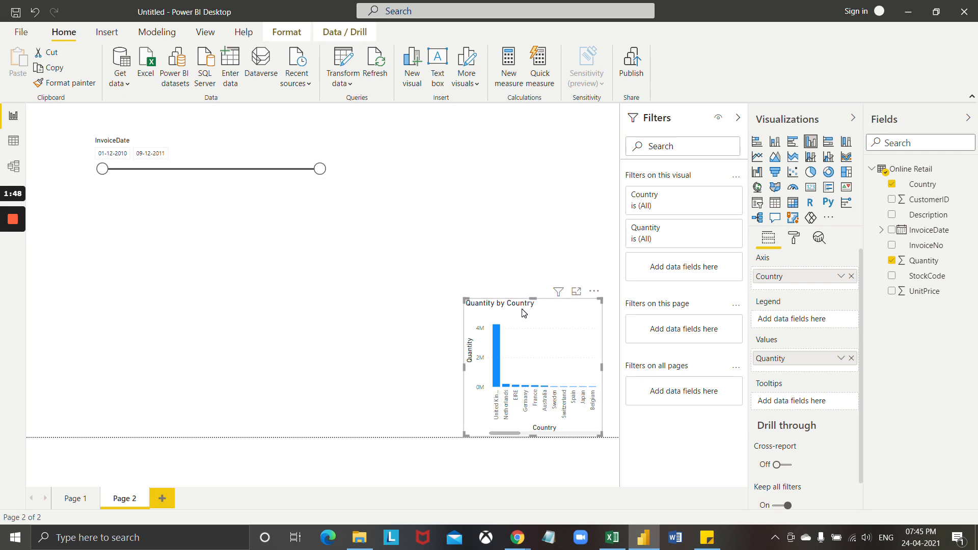
left_click_drag(523, 312, 467, 277)
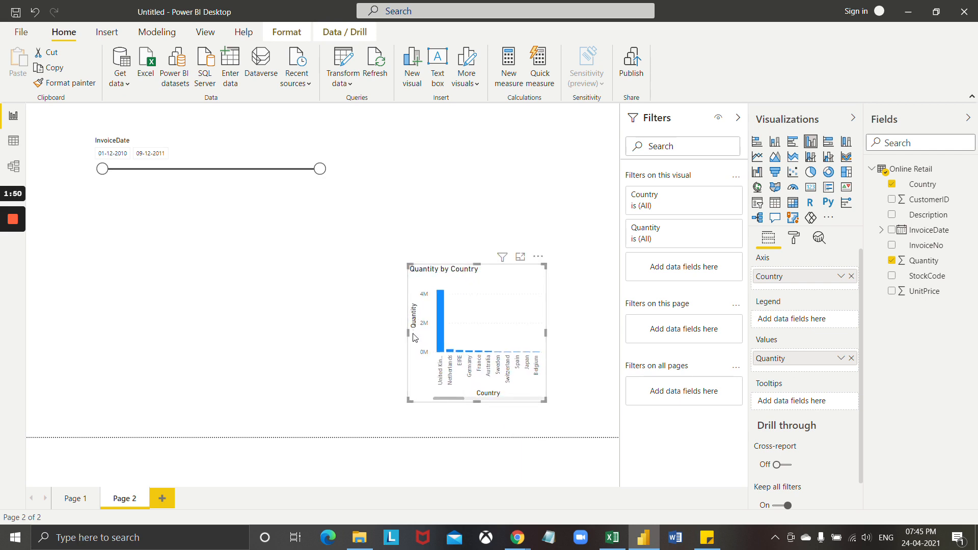
left_click_drag(407, 333, 141, 333)
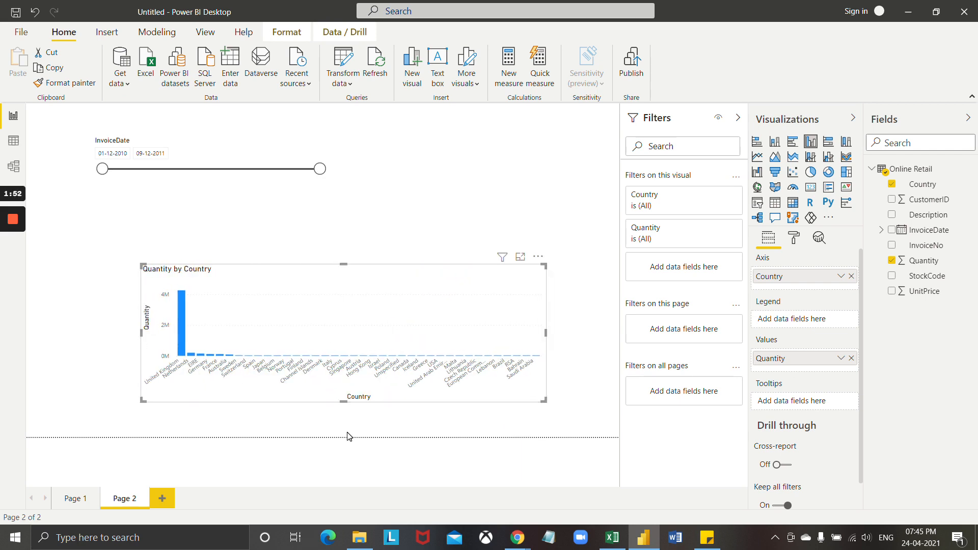
left_click_drag(344, 401, 343, 417)
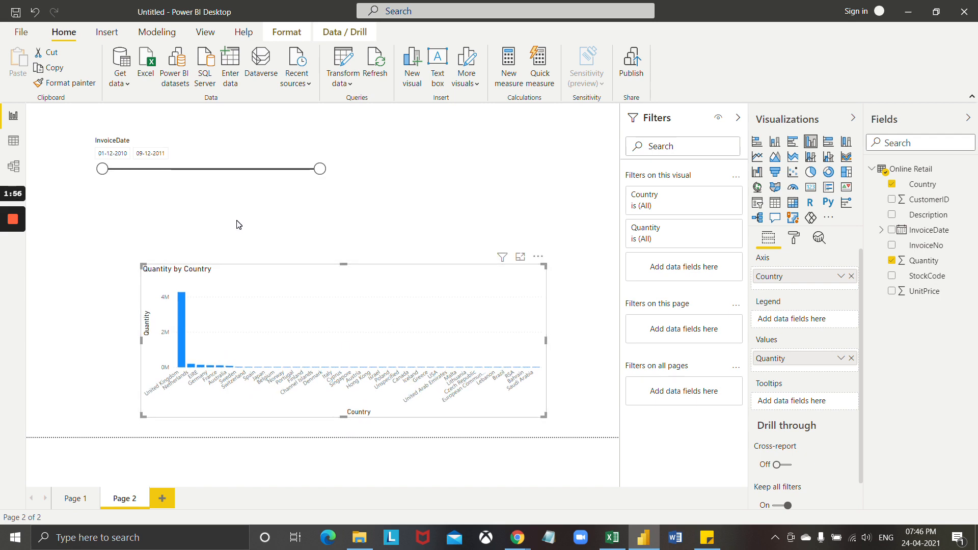
Step: Filter the InvoiceDate slicer from 04-05-2011, then return its start date to 01-12-2010
left_click_drag(102, 170, 192, 170)
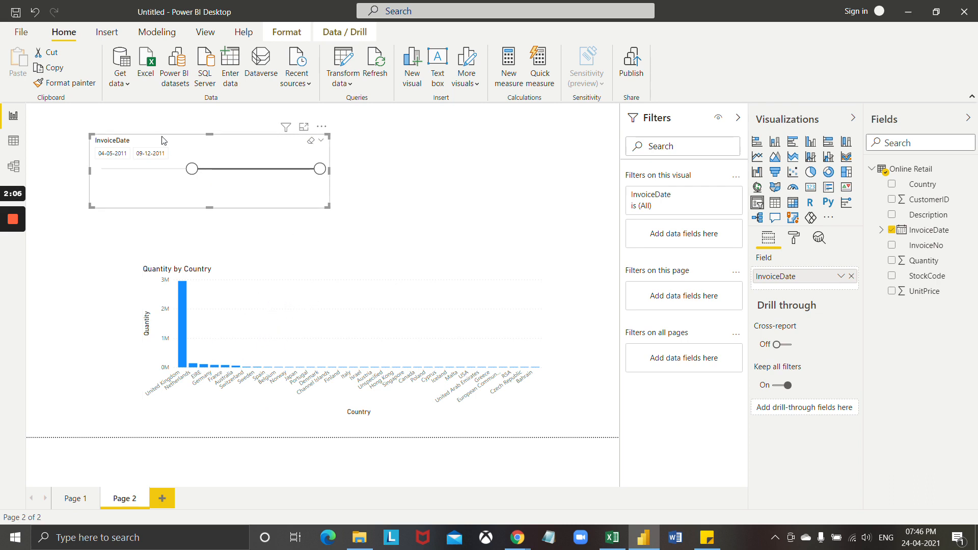
left_click_drag(197, 179, 102, 178)
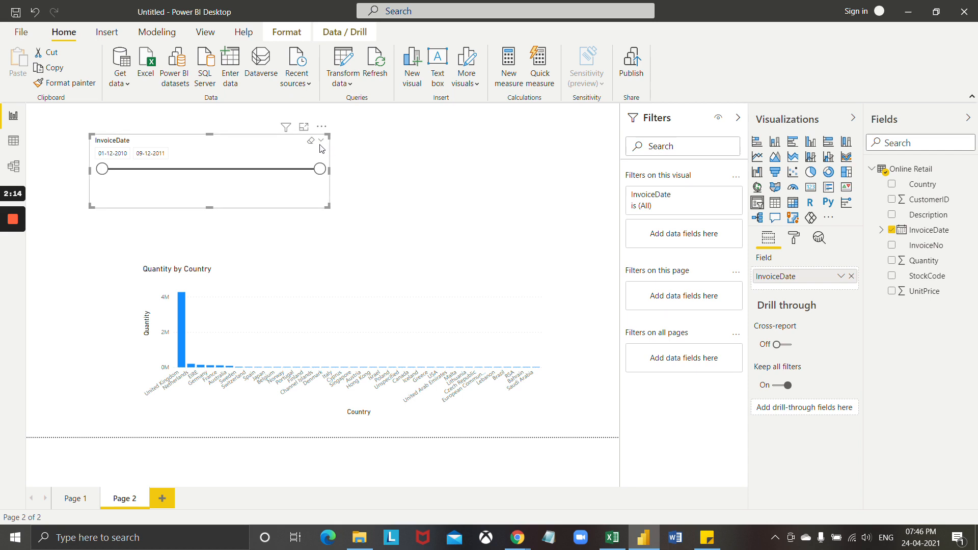
Step: Switch the InvoiceDate slicer to Before and slide its end date back to 06-08-2011
left_click(321, 142)
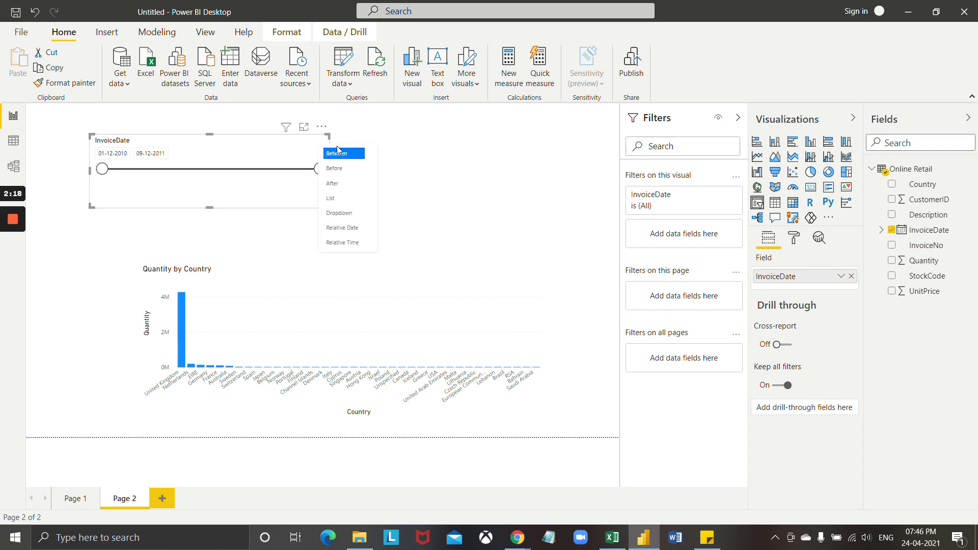
left_click(351, 173)
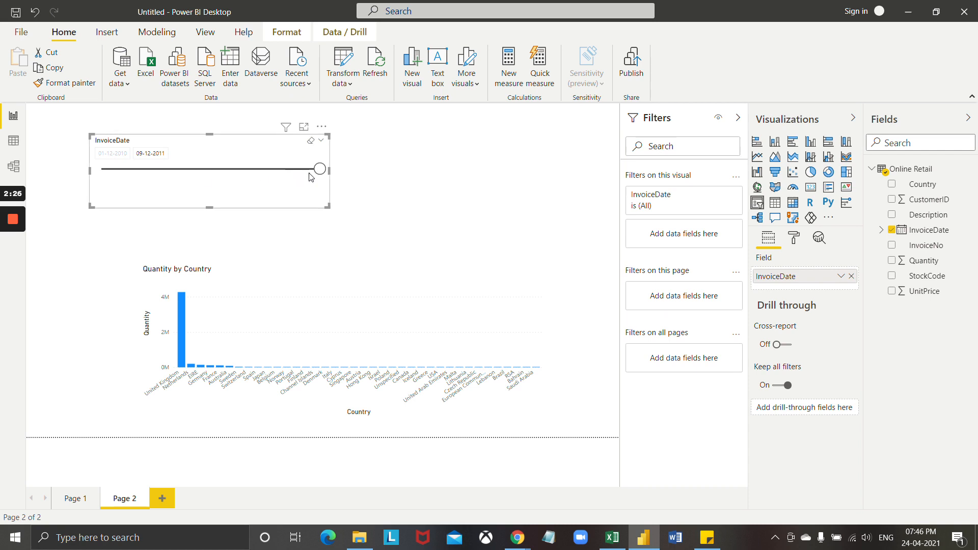
left_click_drag(319, 171, 246, 174)
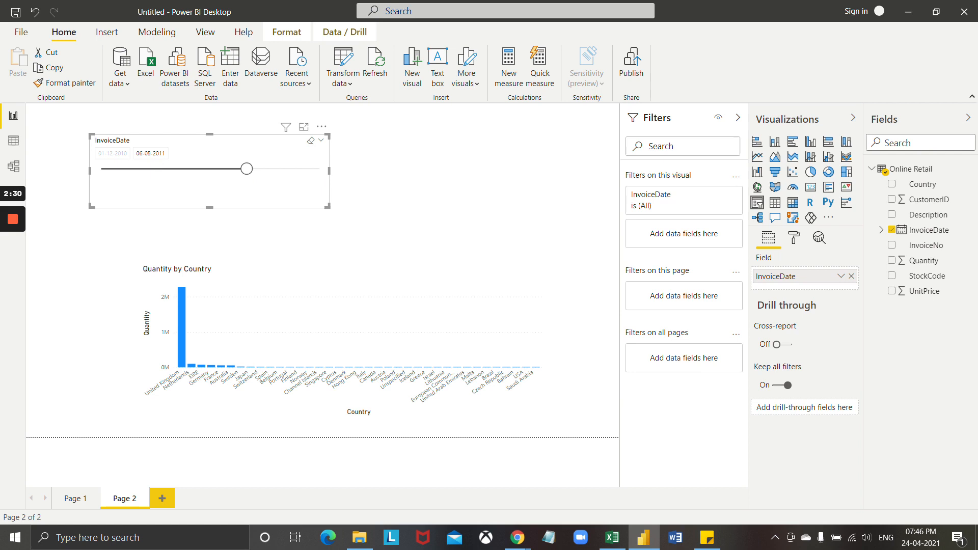
Step: Set the end date of the Before slicer to 17-03-2011 using its calendar
left_click(151, 153)
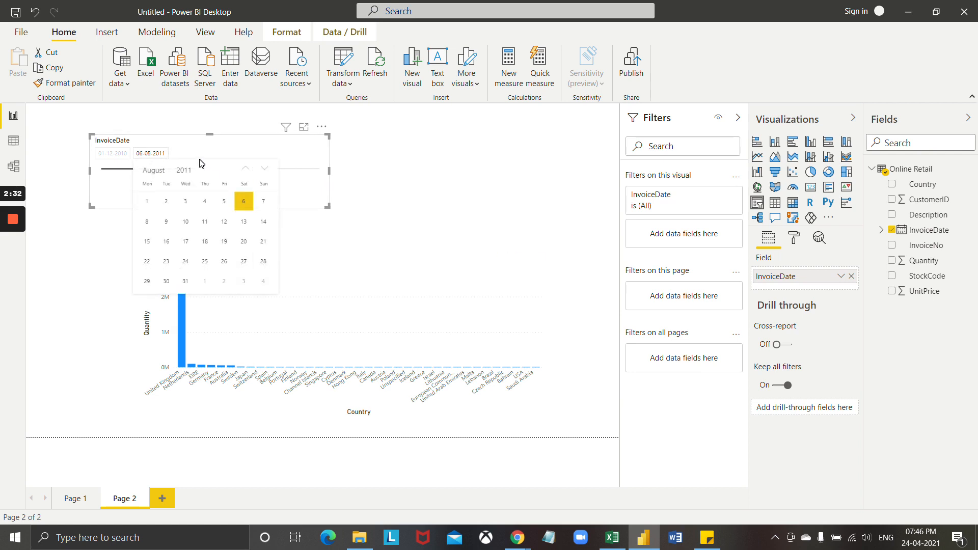
left_click(245, 169)
left_click(245, 169)
left_click(245, 169)
left_click(245, 169)
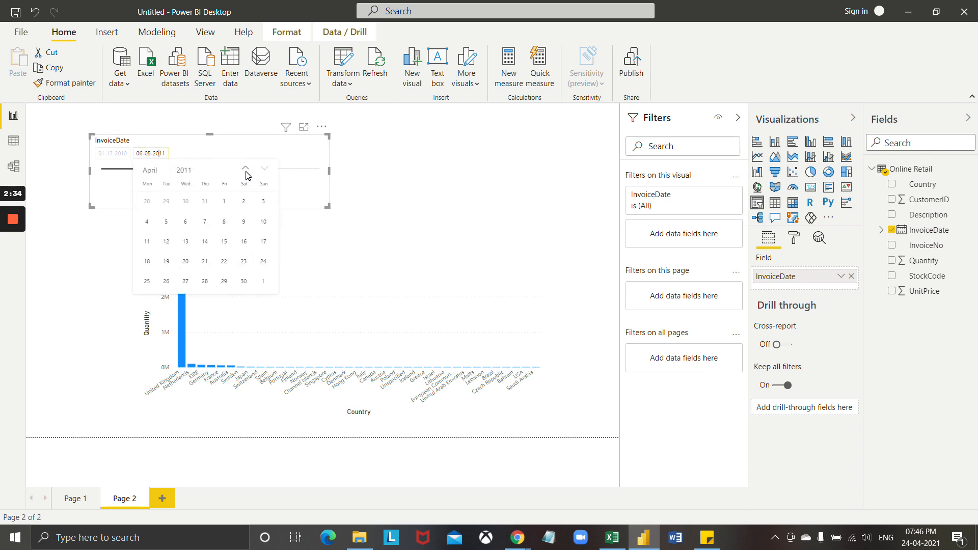
left_click(245, 169)
left_click(205, 241)
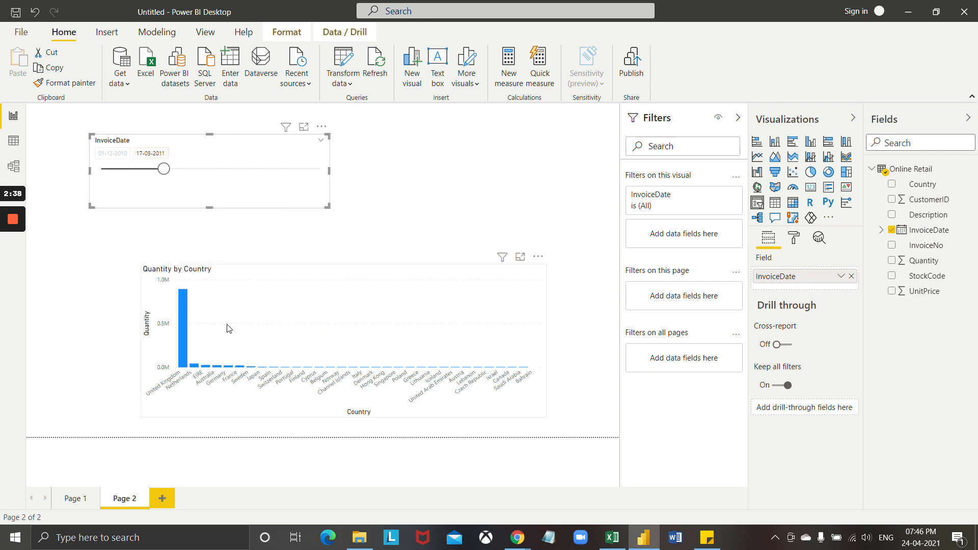
Step: Switch the InvoiceDate slicer to After and set its start date to 14-10-2011 using the calendar
left_click(322, 142)
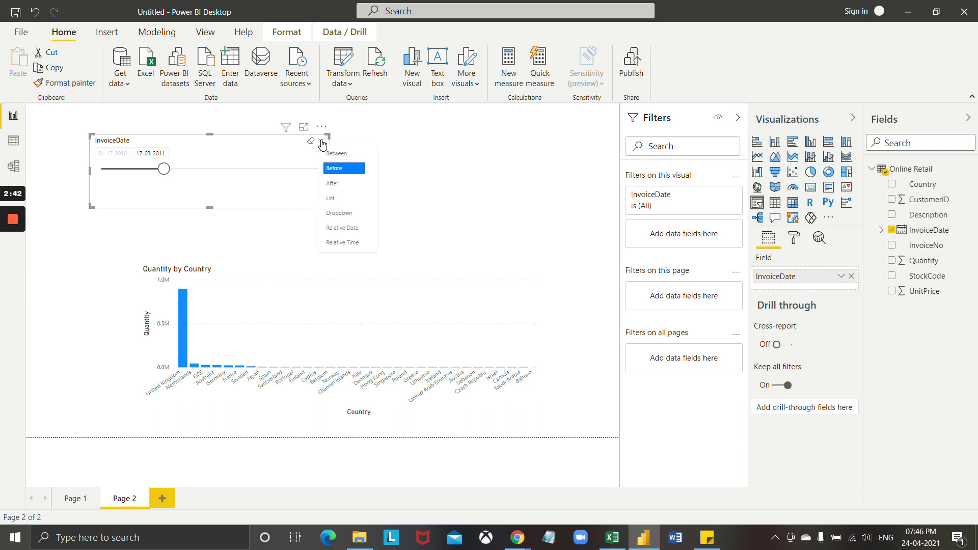
left_click(343, 185)
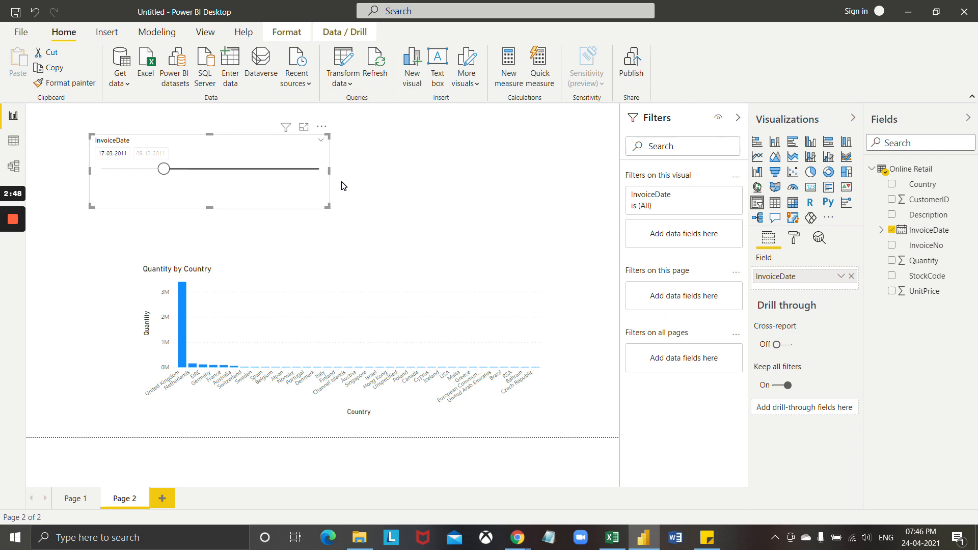
left_click(112, 154)
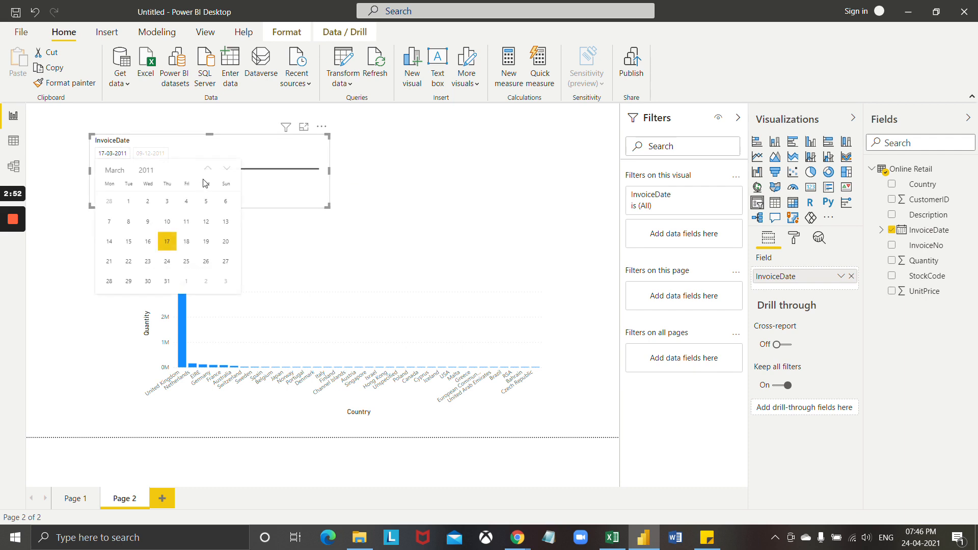
left_click(227, 169)
left_click(226, 169)
left_click(227, 168)
left_click(227, 169)
left_click(227, 169)
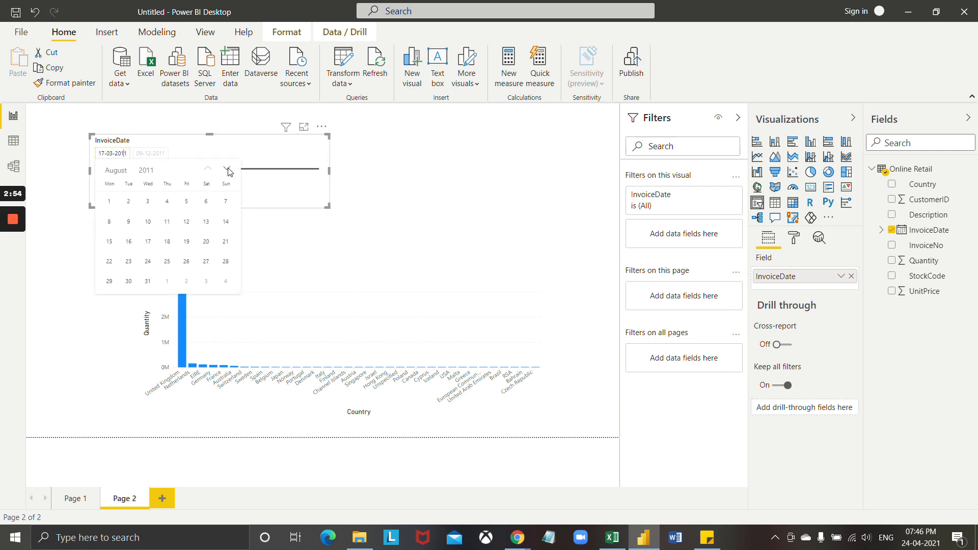
left_click(227, 169)
left_click(227, 168)
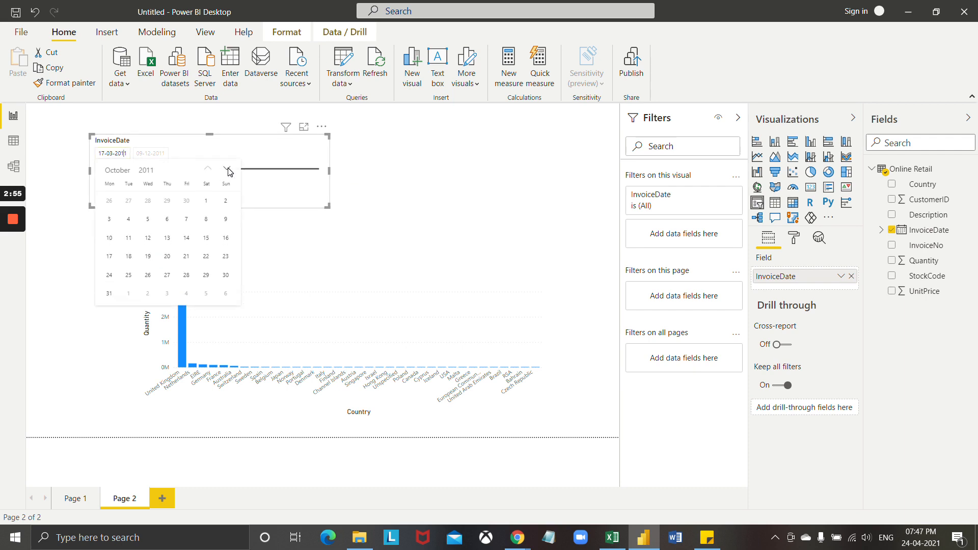
left_click(186, 239)
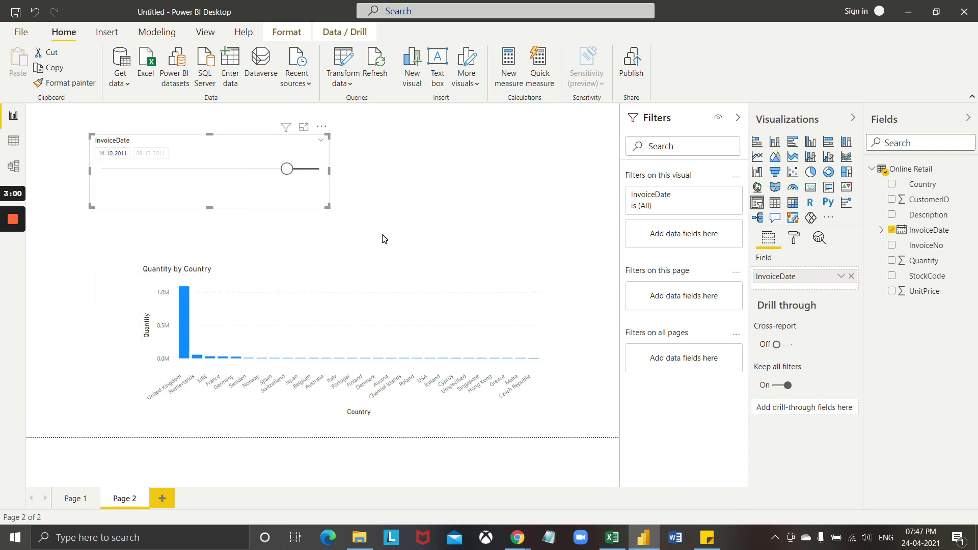
Step: Switch the InvoiceDate slicer to List and browse through its individual date-time entries
left_click(322, 145)
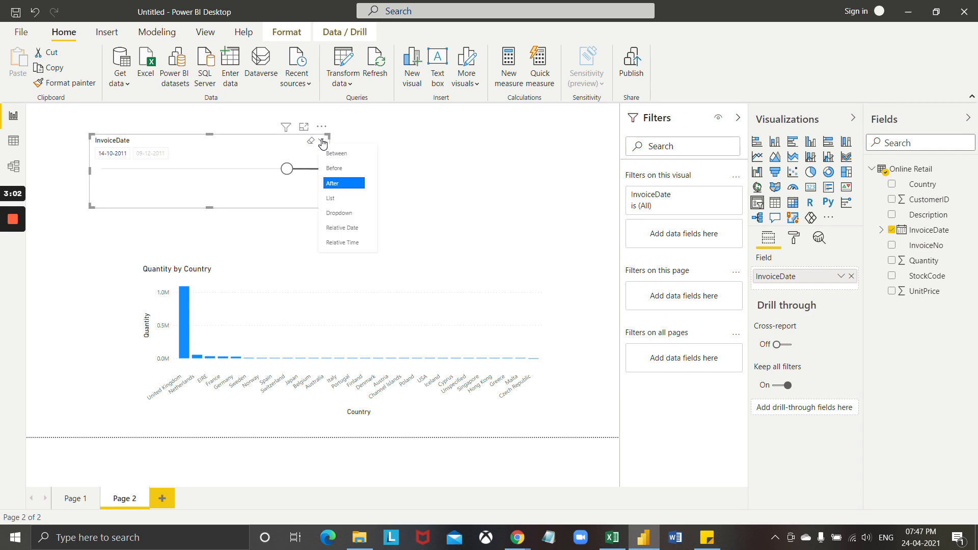
left_click(348, 202)
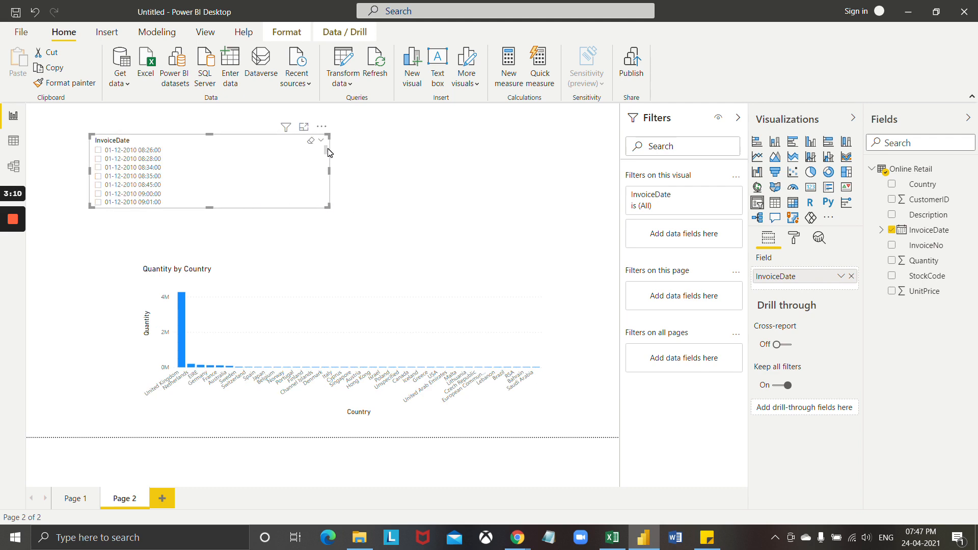
mouse_move(328, 152)
left_mouse_down()
mouse_move(323, 207)
mouse_move(325, 156)
left_mouse_up()
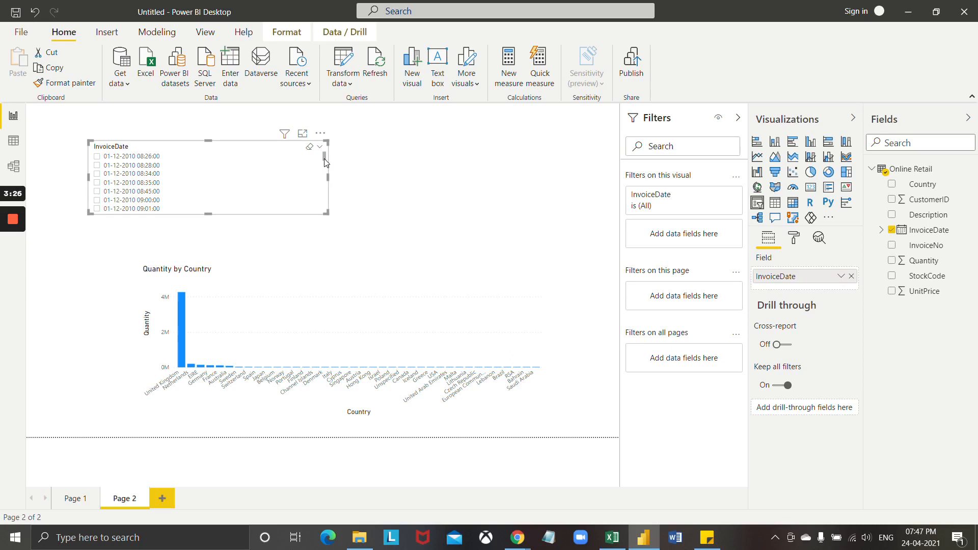
mouse_move(326, 162)
left_mouse_down()
mouse_move(330, 187)
mouse_move(326, 154)
left_mouse_up()
Step: Switch the InvoiceDate slicer to Dropdown, expand it to browse the date-time entries, and collapse it without selecting any
left_click(320, 150)
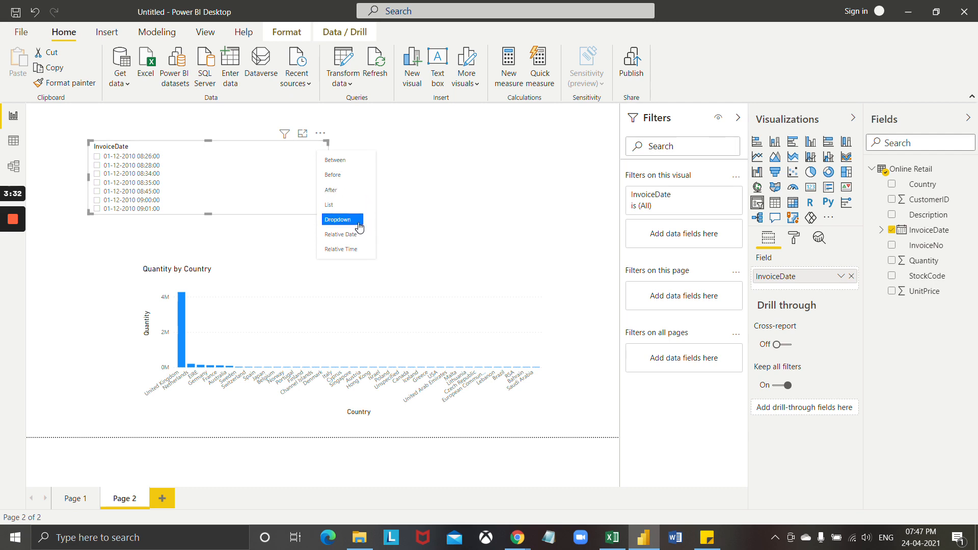
left_click(359, 222)
left_click(319, 162)
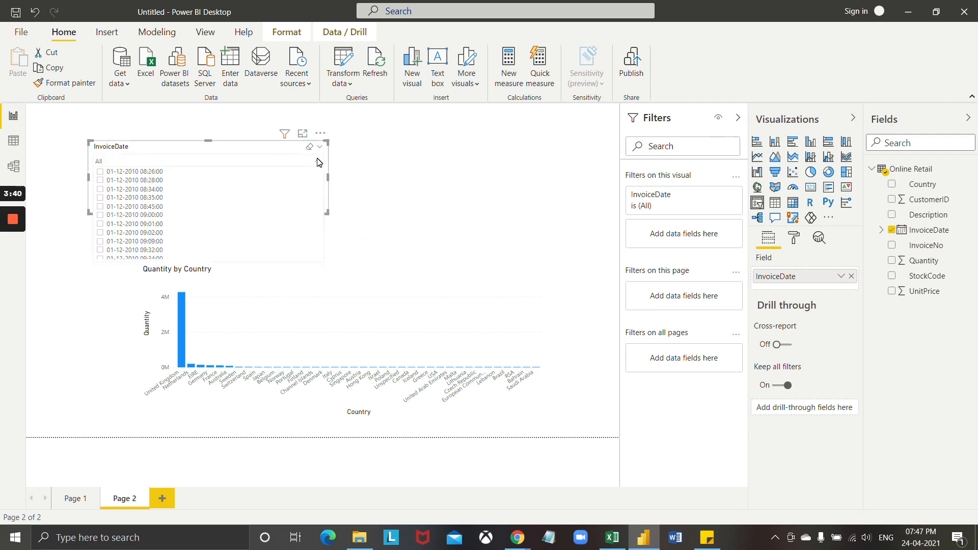
left_click(318, 163)
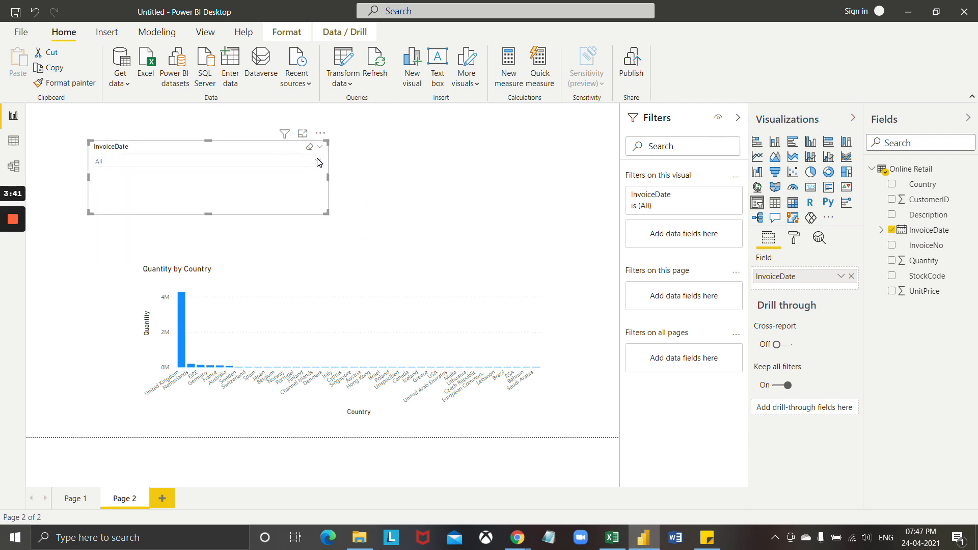
left_click(317, 162)
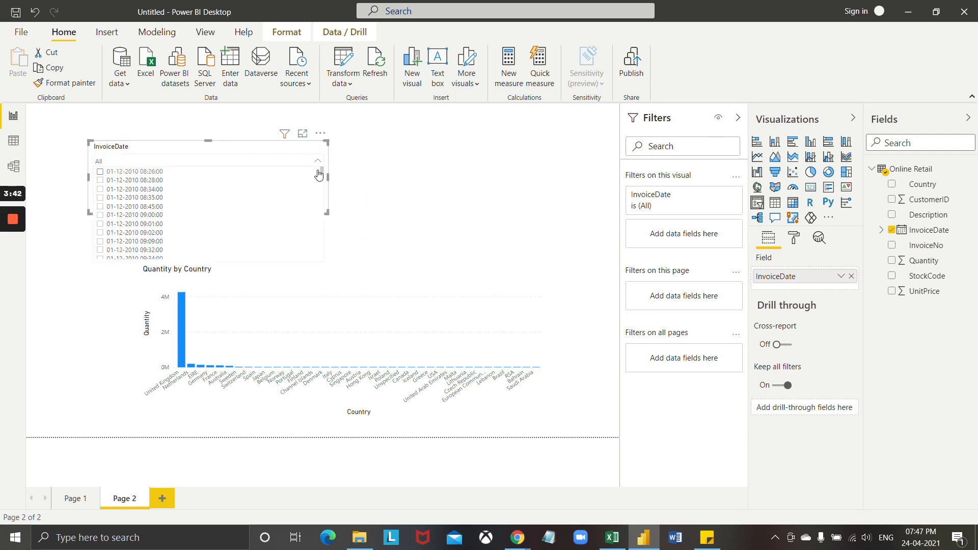
mouse_move(322, 177)
left_mouse_down()
mouse_move(324, 251)
mouse_move(323, 170)
left_mouse_up()
left_click(317, 163)
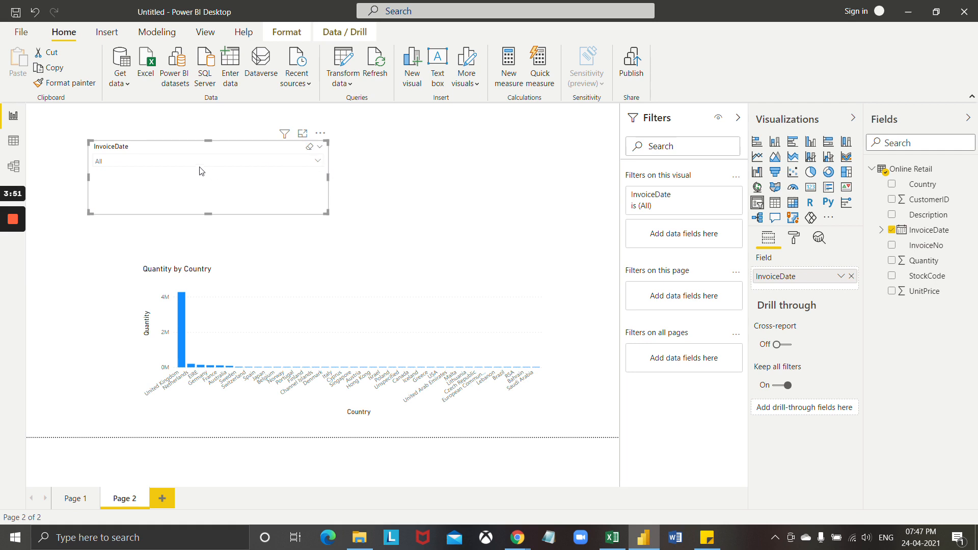
Step: Move the InvoiceDate slicer closer to the page's upper-left corner and reduce its height
left_click(320, 147)
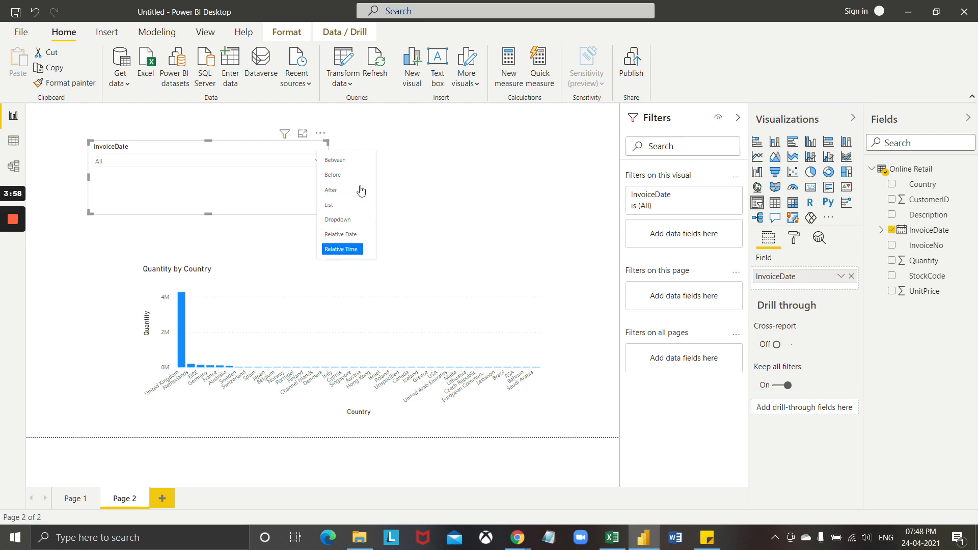
left_click(319, 151)
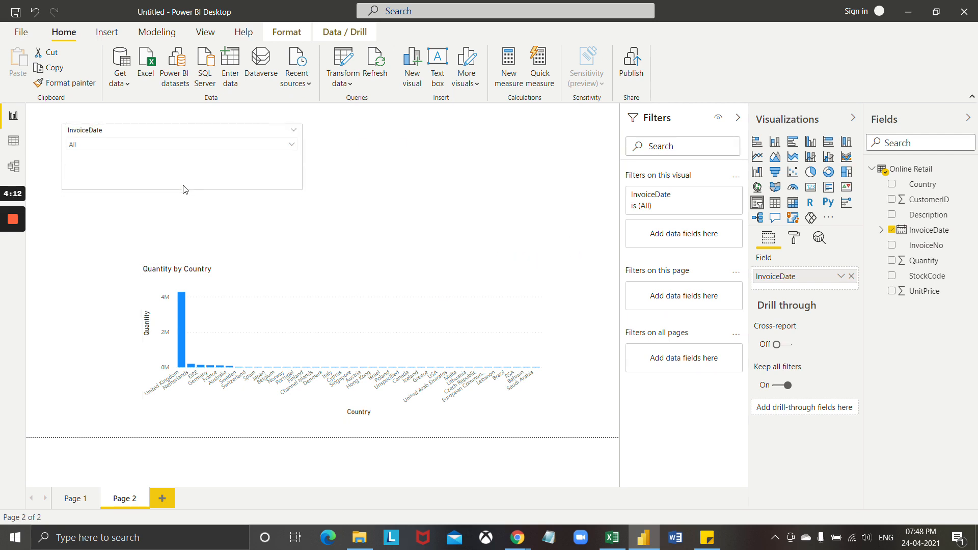
left_click_drag(183, 188, 186, 172)
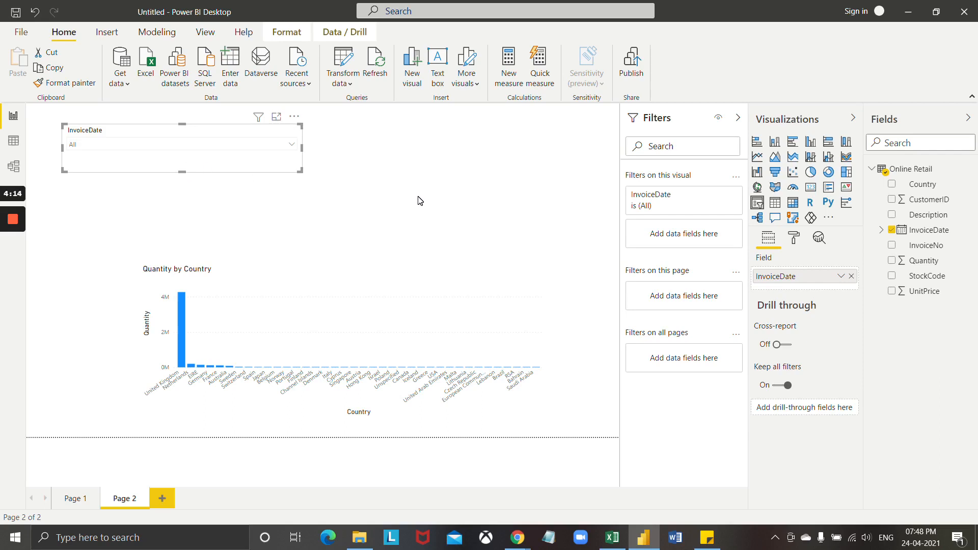